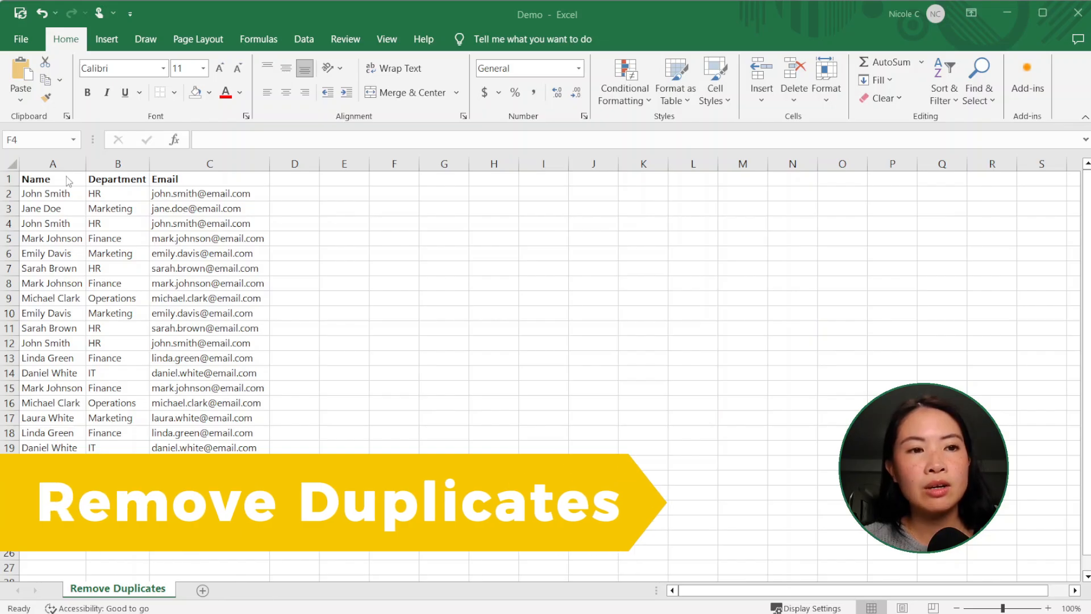
# Step: Remove duplicate rows from the table with headers, comparing the Name, Department and Email columns, and undo that removal
pyautogui.moveTo(56, 179); pyautogui.dragTo(250, 477)
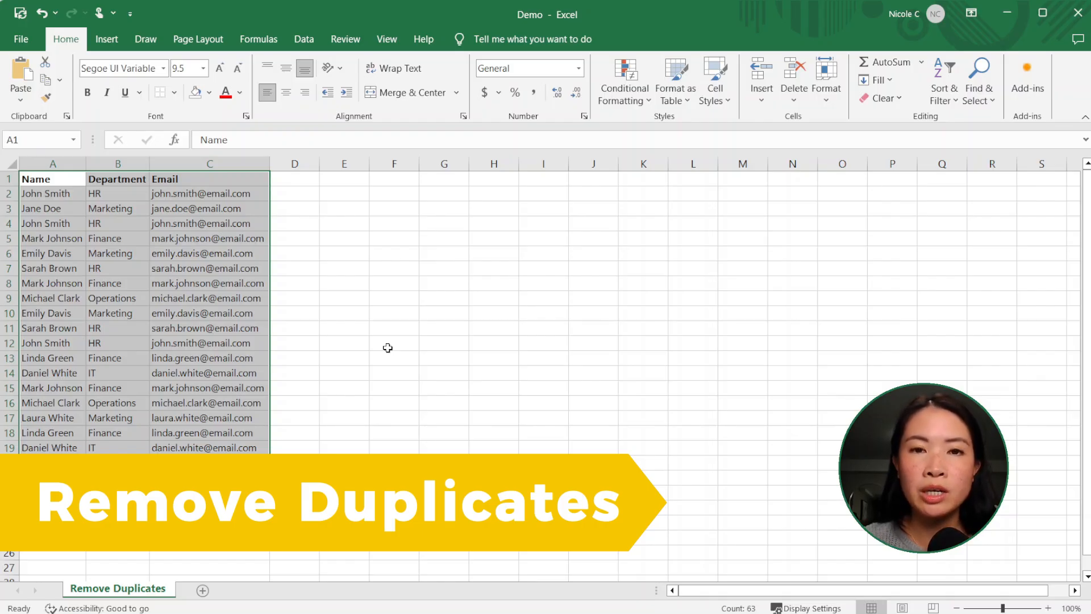
pyautogui.click(303, 40)
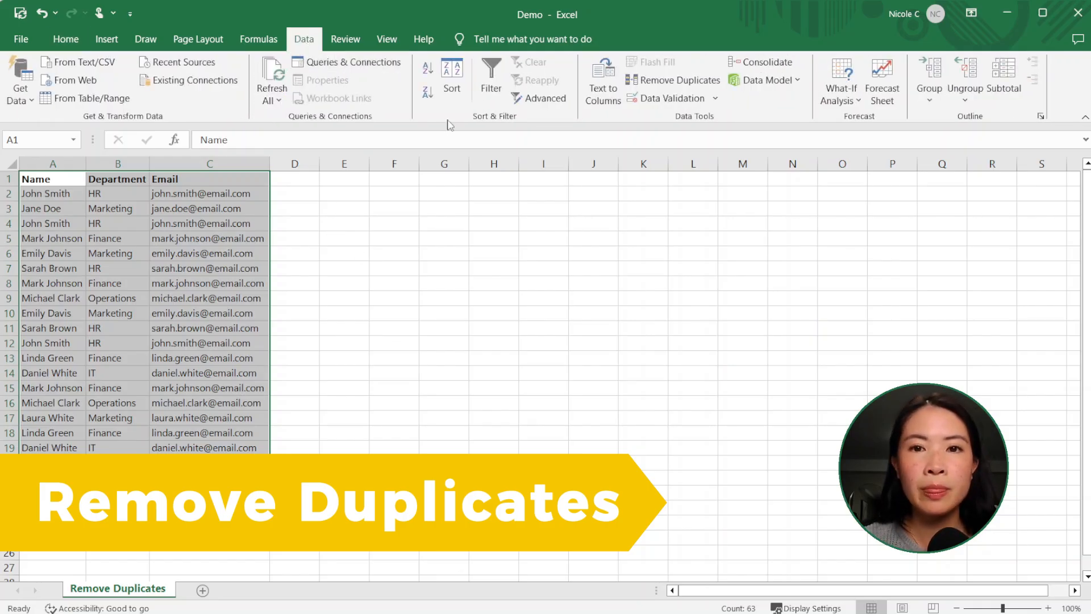
pyautogui.click(676, 85)
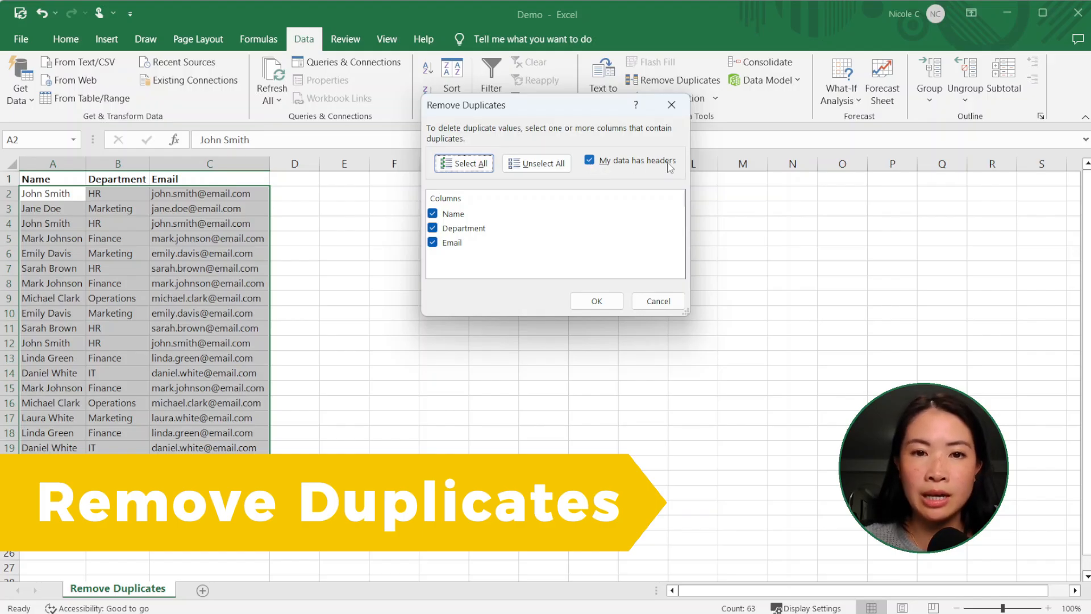
pyautogui.click(594, 302)
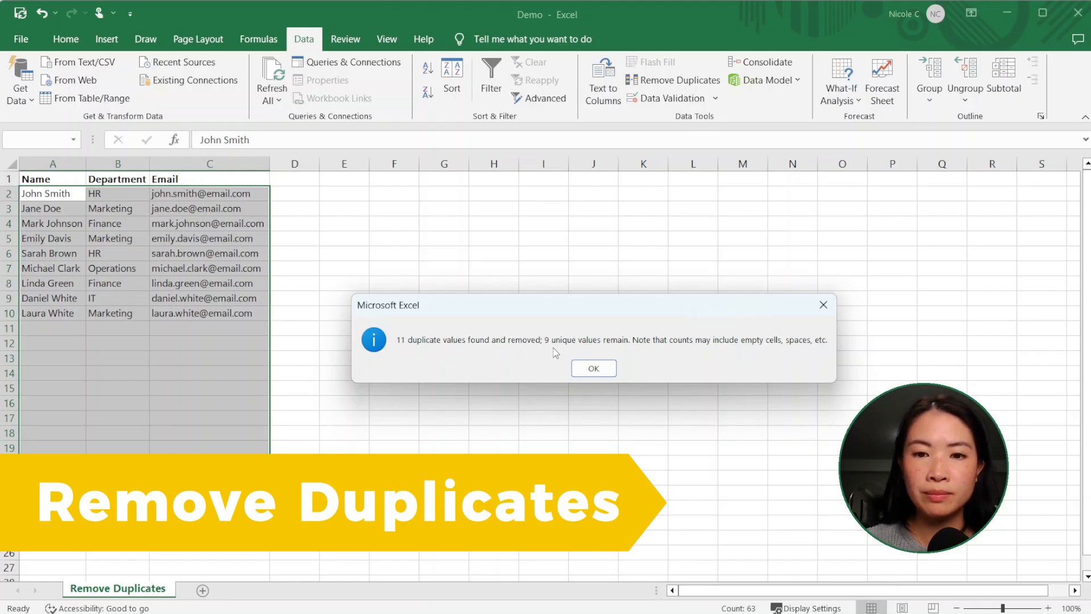
pyautogui.click(604, 370)
pyautogui.click(604, 370)
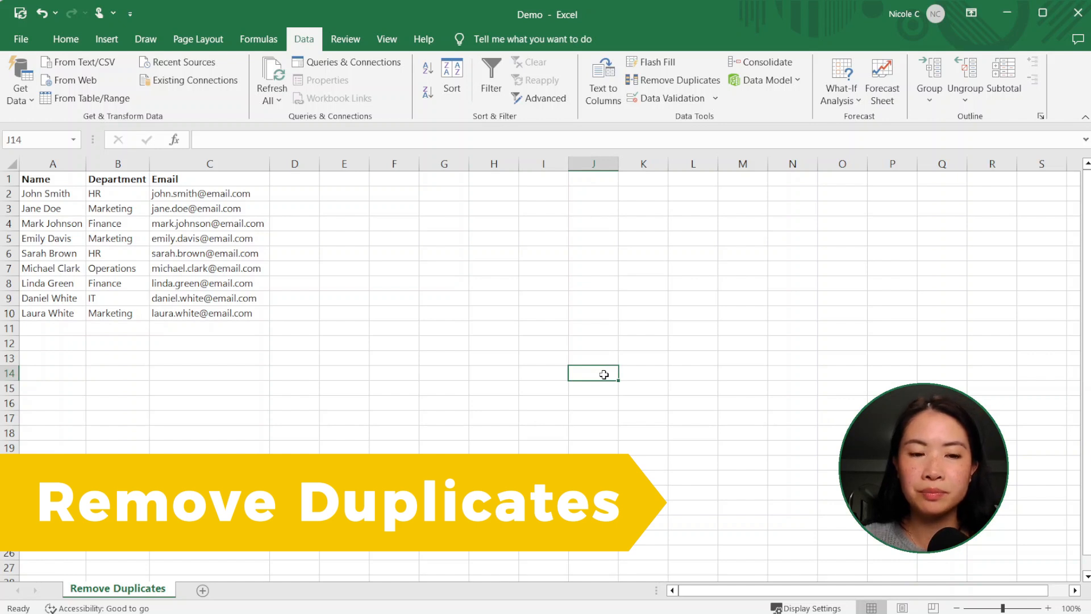
pyautogui.hotkey('ctrl', 'z')
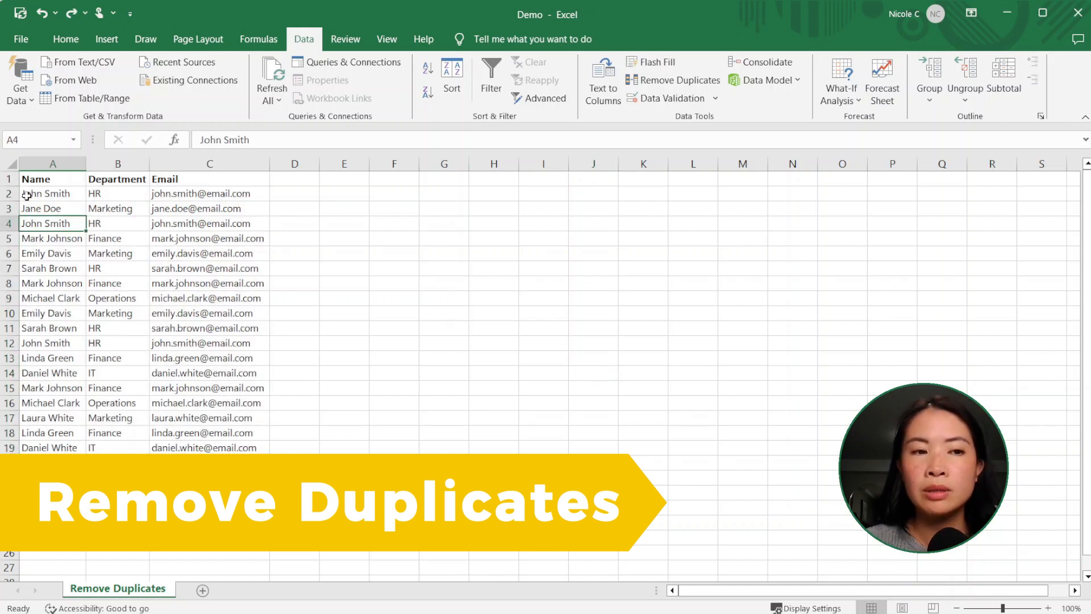
pyautogui.click(496, 241)
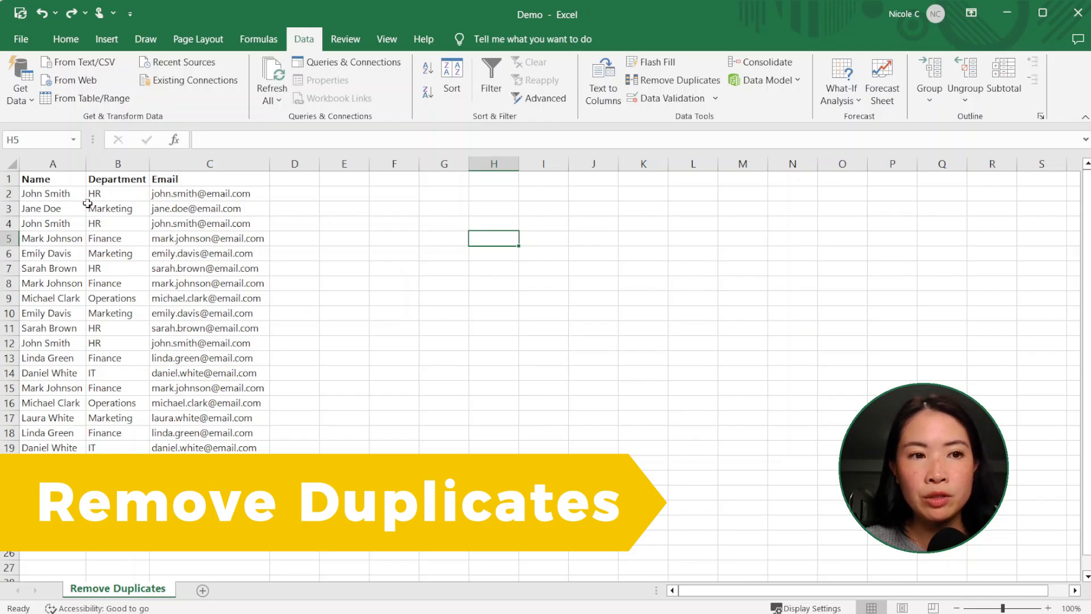
# Step: Remove duplicates from the Name column only, continuing with the current selection and keeping its header
pyautogui.click(65, 156)
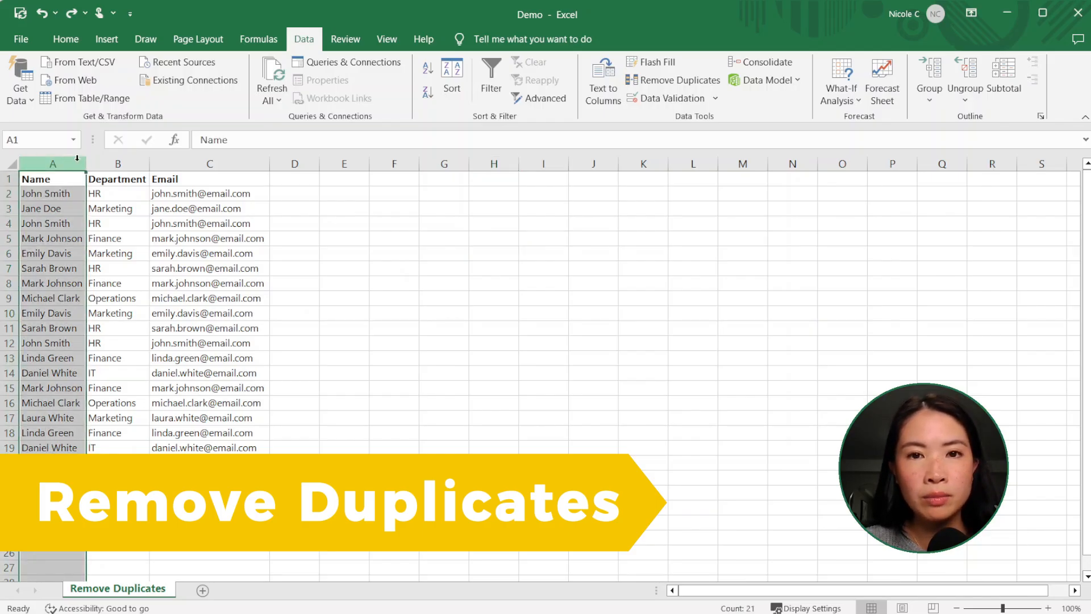
pyautogui.click(665, 80)
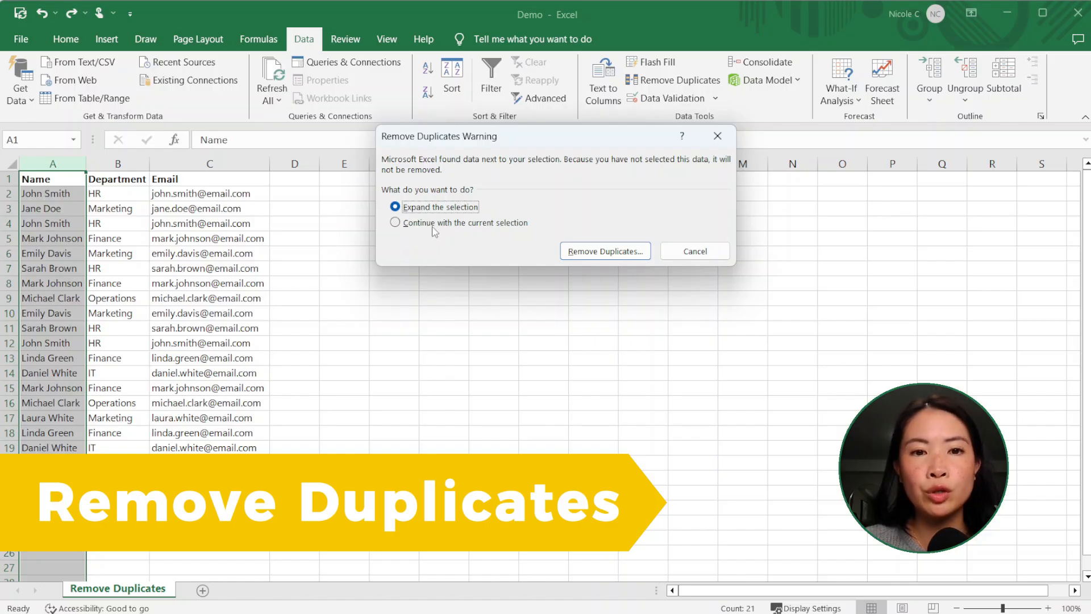
pyautogui.click(433, 223)
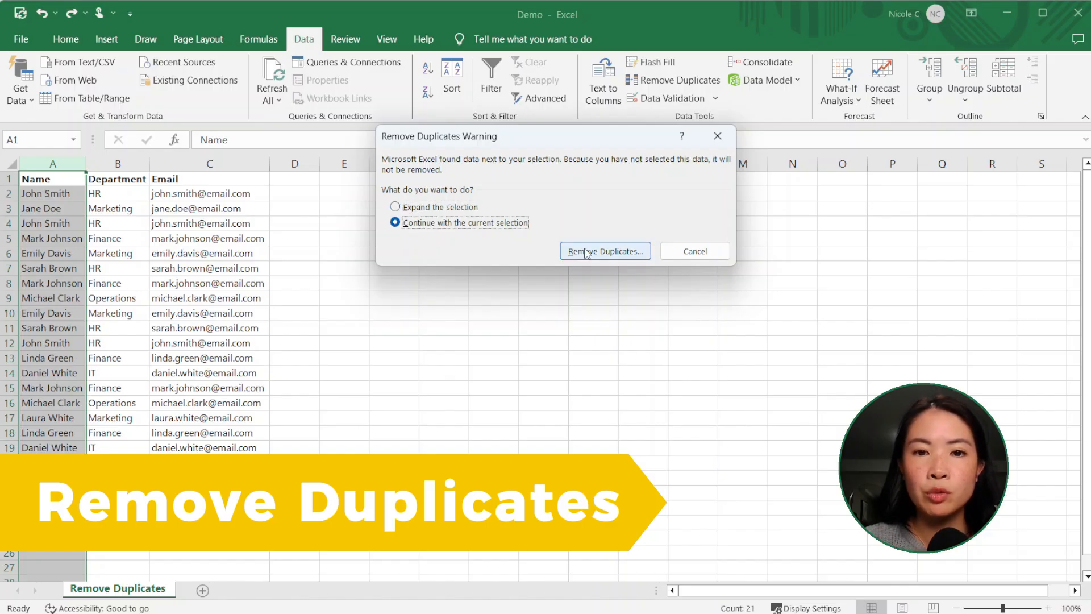
pyautogui.click(593, 252)
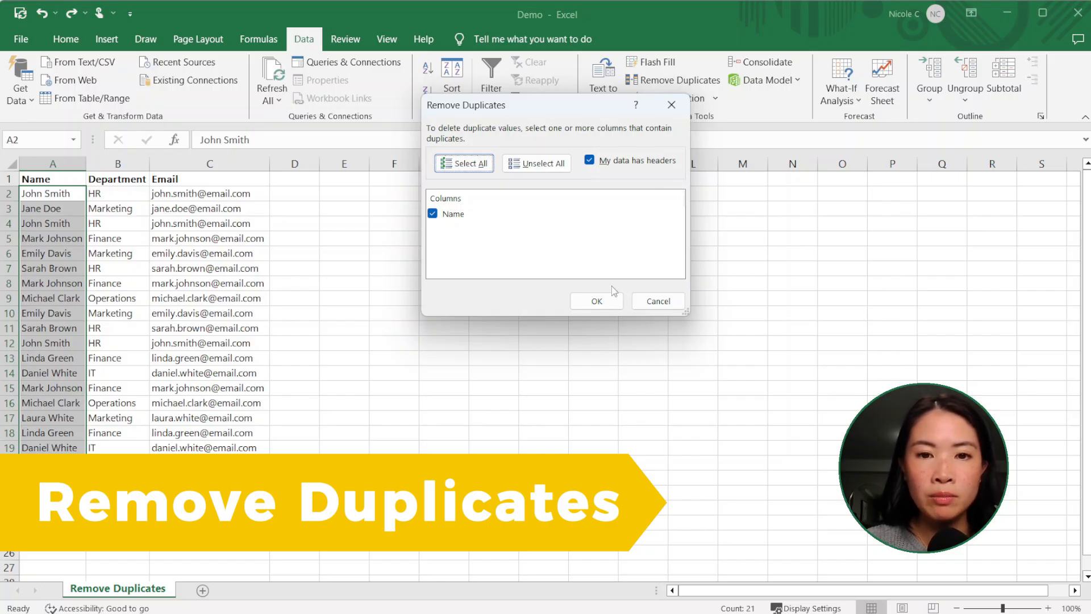
pyautogui.click(596, 301)
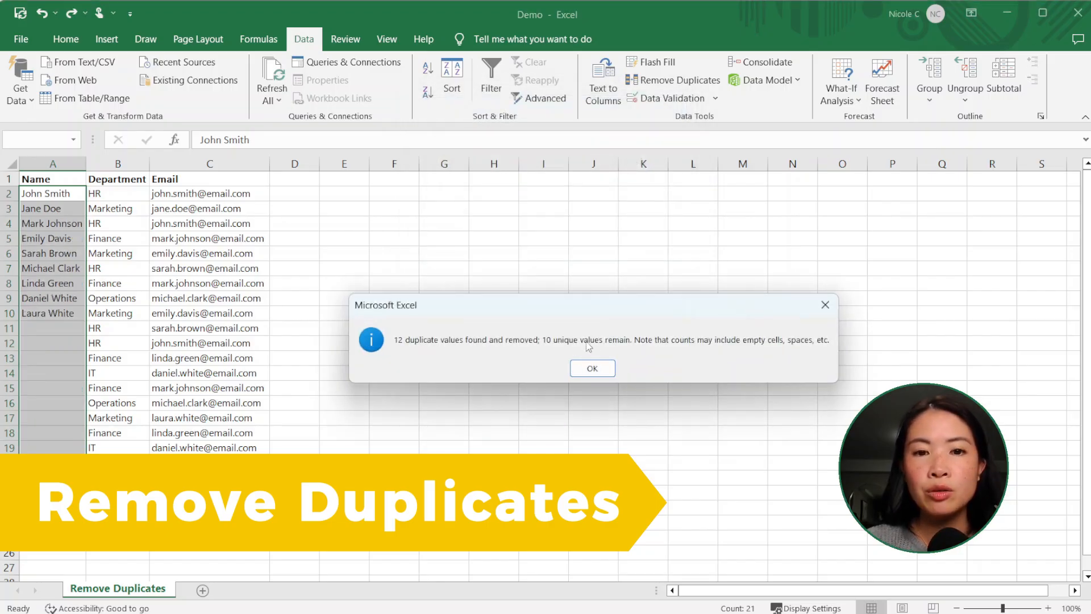
pyautogui.click(596, 373)
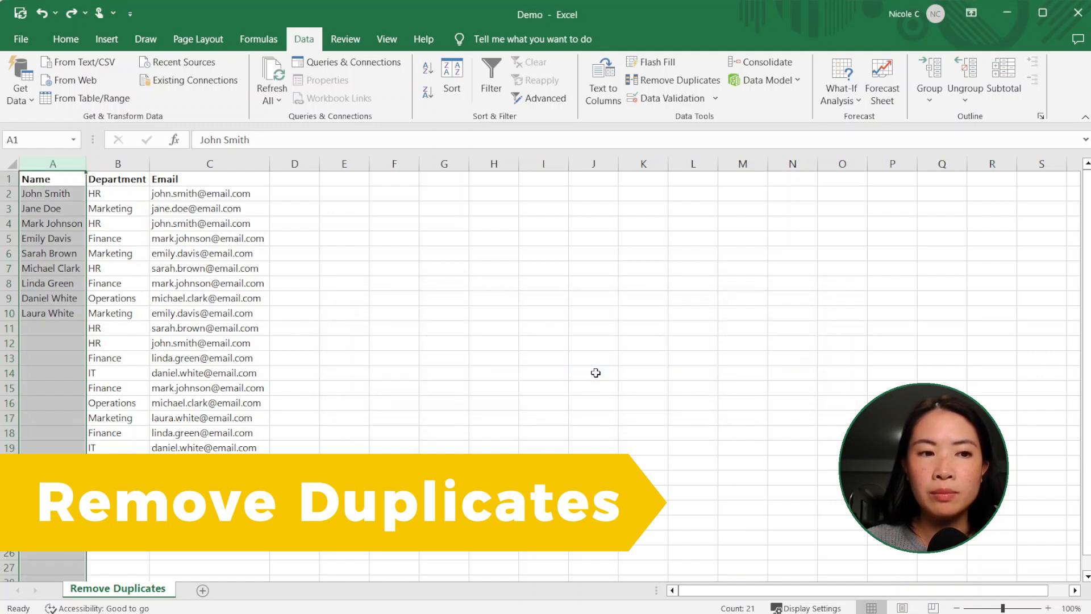
pyautogui.click(427, 325)
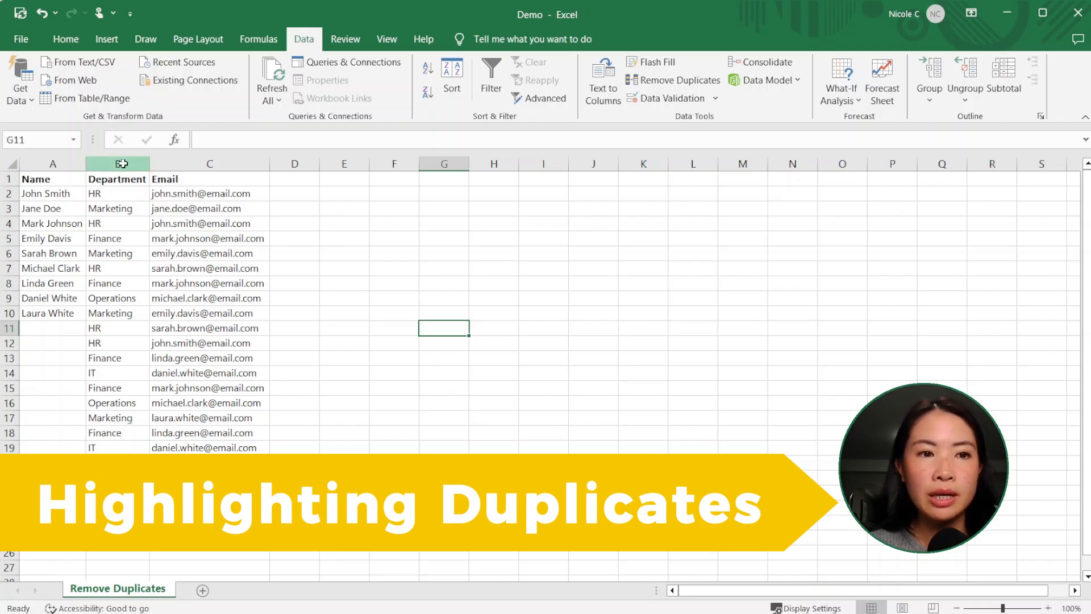
# Step: Highlight duplicate values in the Department and Email columns using Yellow Fill with Dark Yellow Text
pyautogui.moveTo(121, 163); pyautogui.dragTo(200, 163)
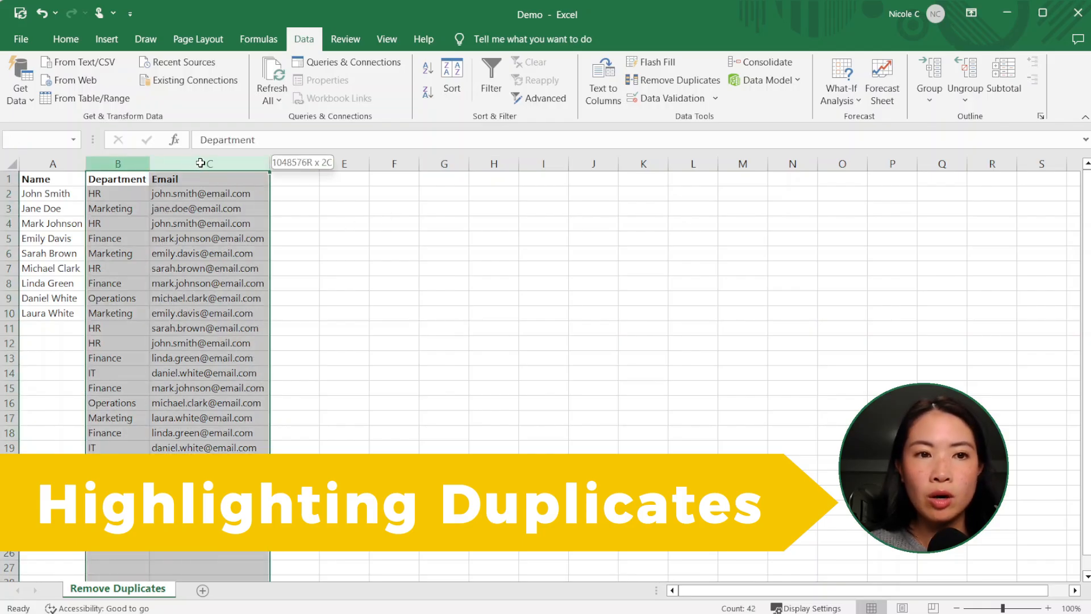
pyautogui.click(66, 40)
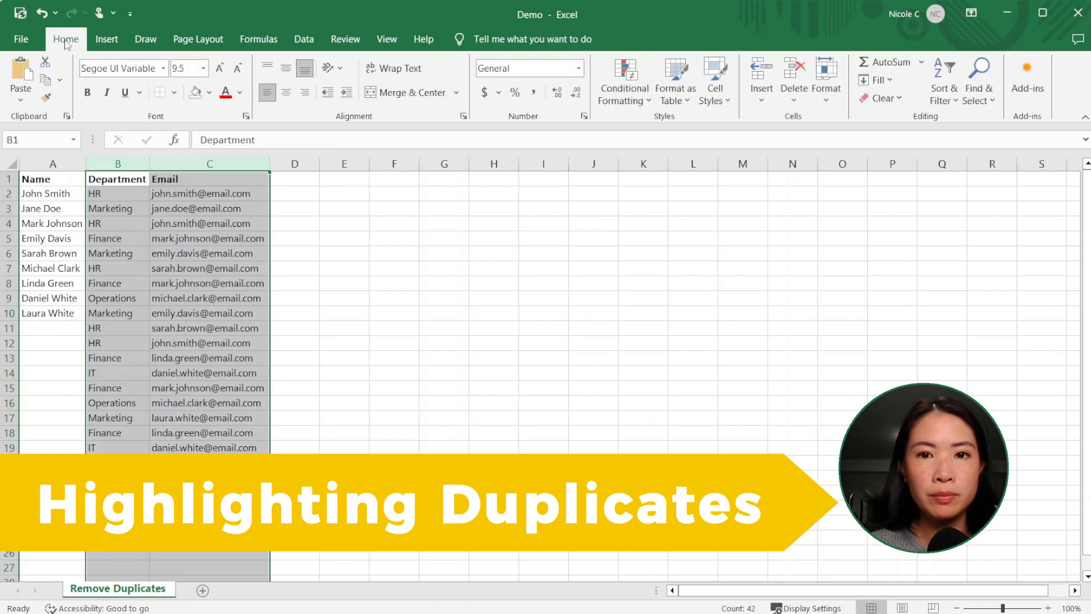
pyautogui.click(634, 105)
pyautogui.moveTo(641, 124)
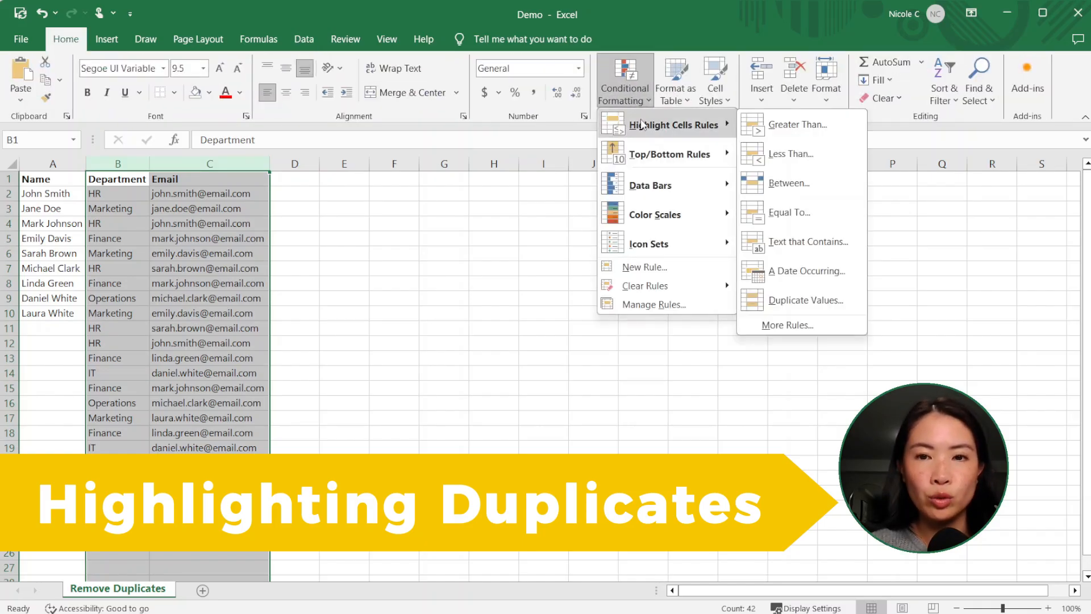
pyautogui.click(794, 301)
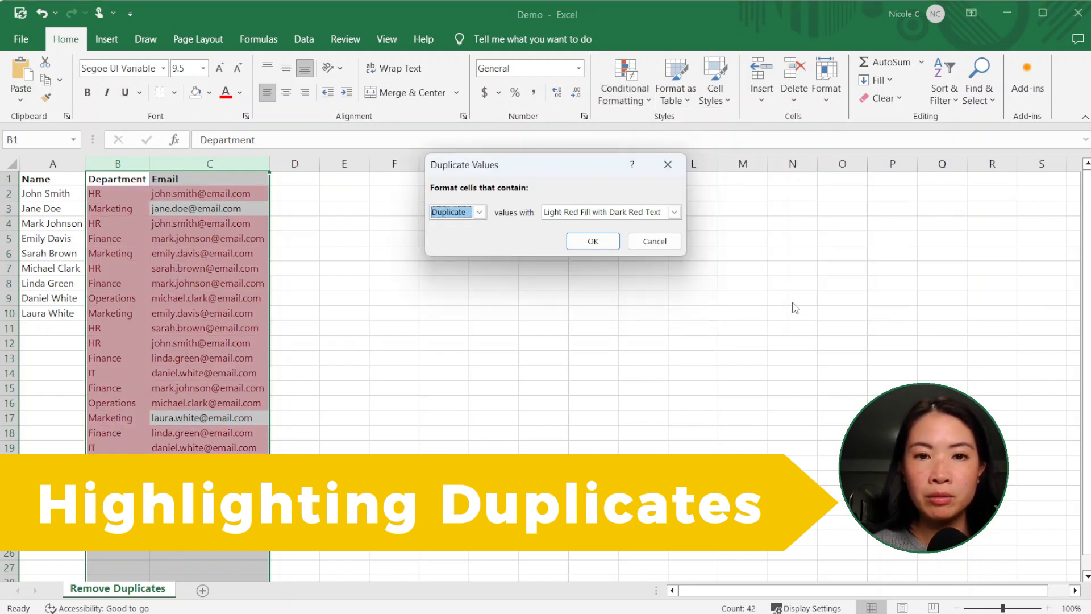
pyautogui.click(479, 212)
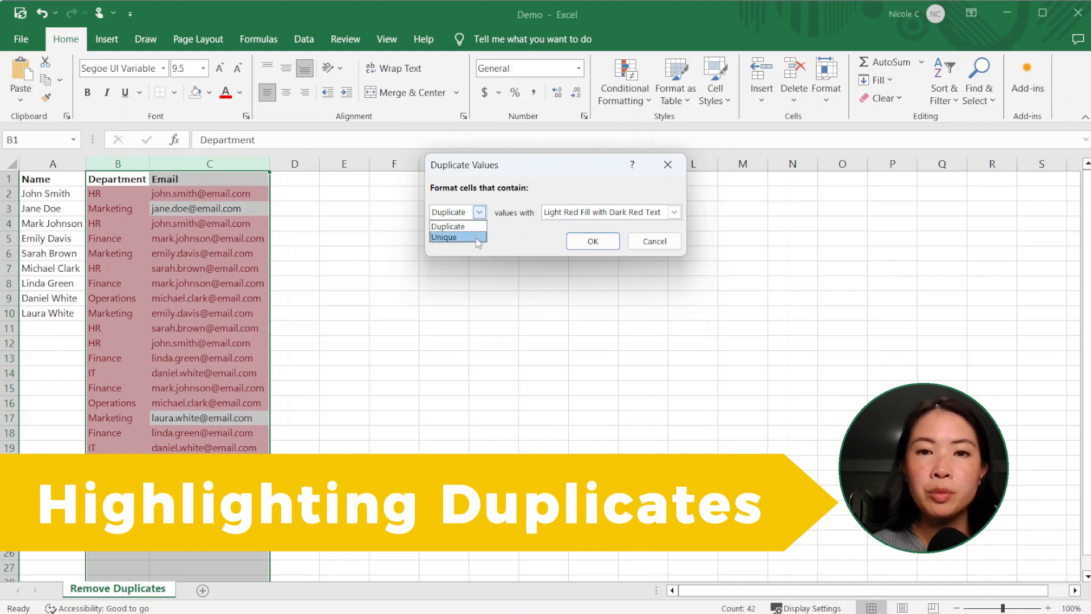
pyautogui.click(468, 226)
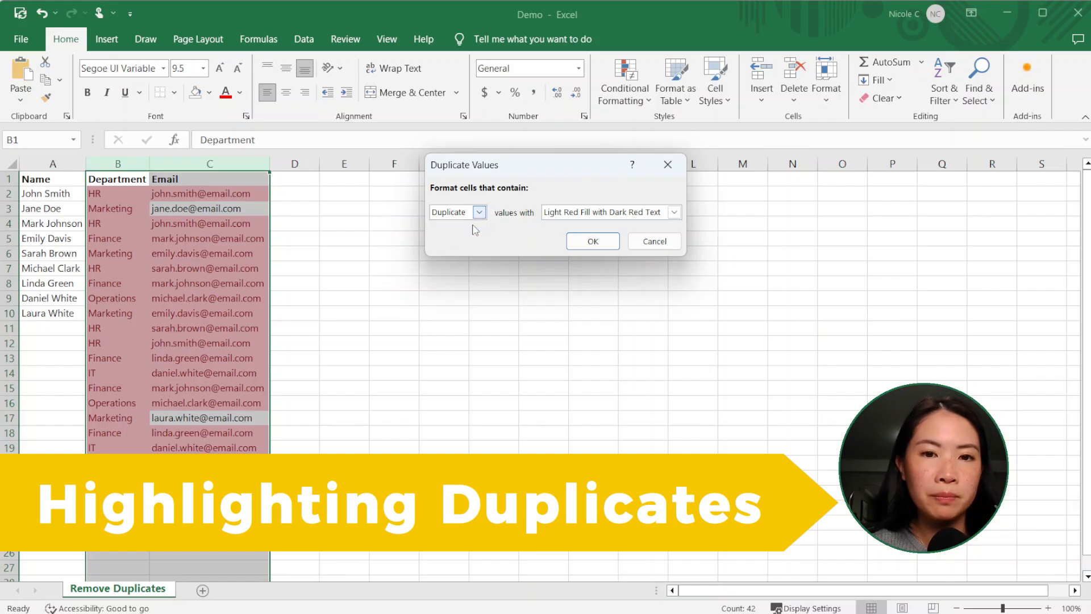
pyautogui.click(598, 214)
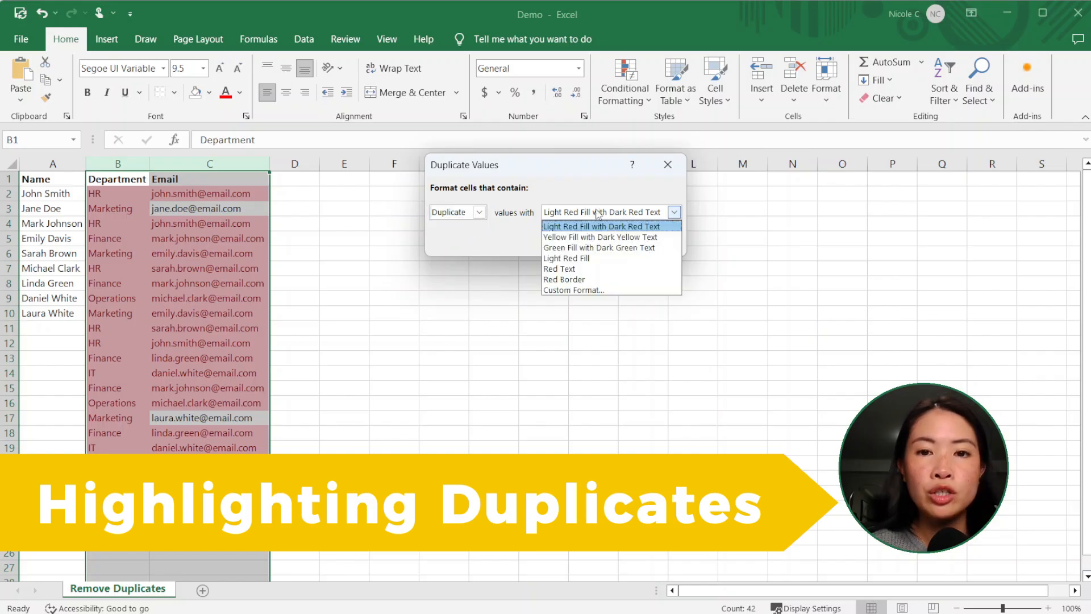
pyautogui.click(624, 237)
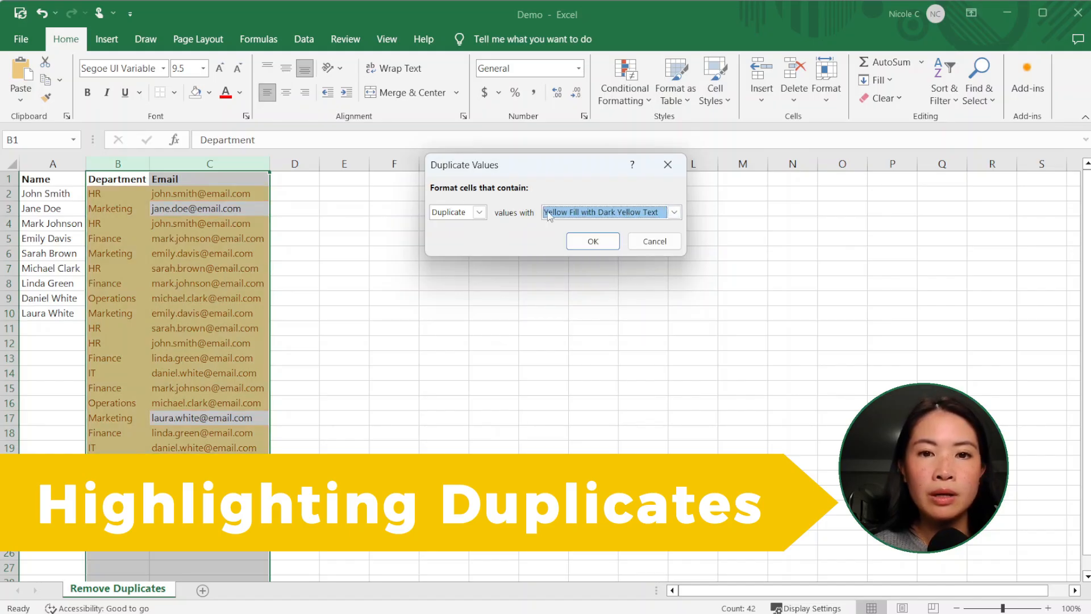
pyautogui.click(593, 241)
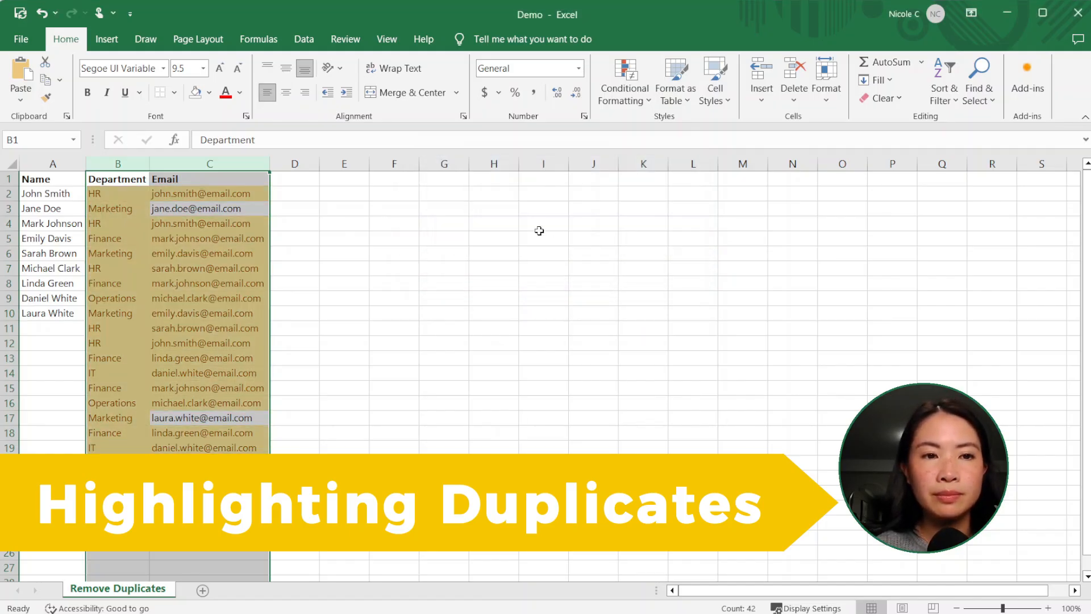
pyautogui.click(205, 417)
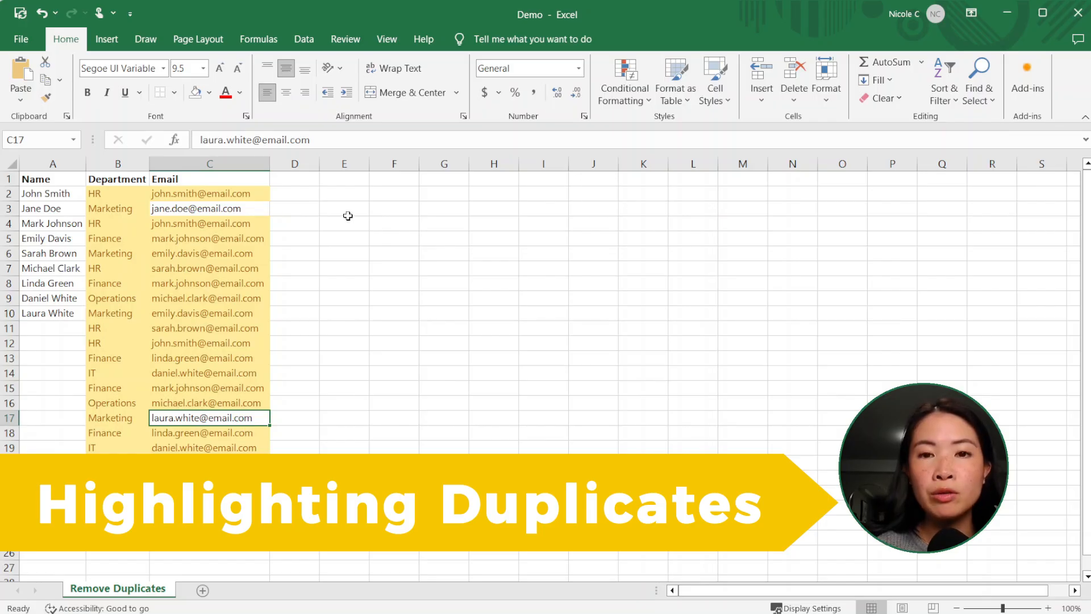
pyautogui.click(305, 229)
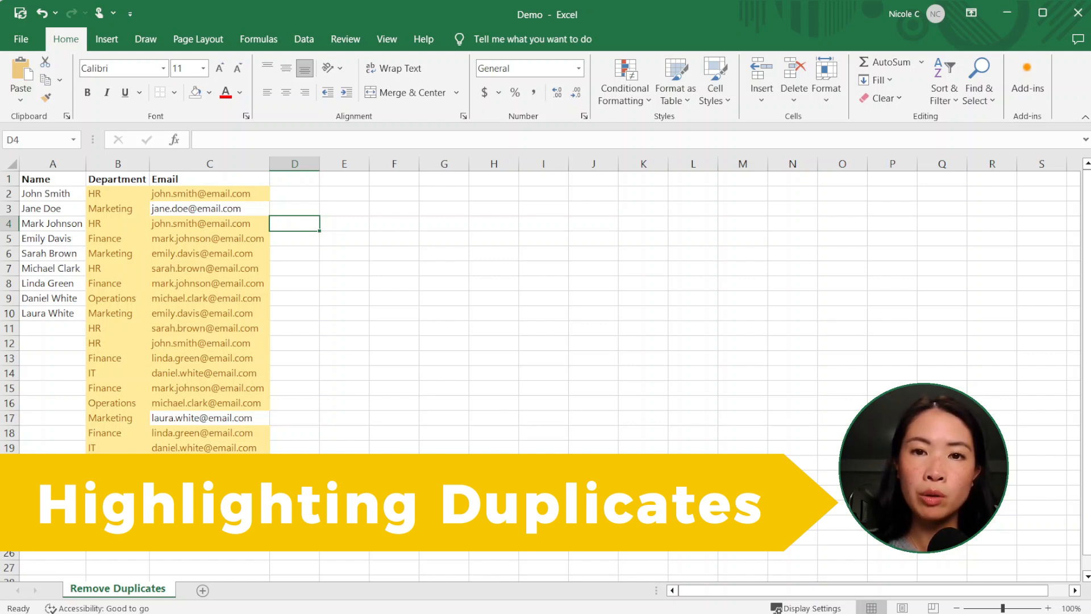
pyautogui.click(350, 299)
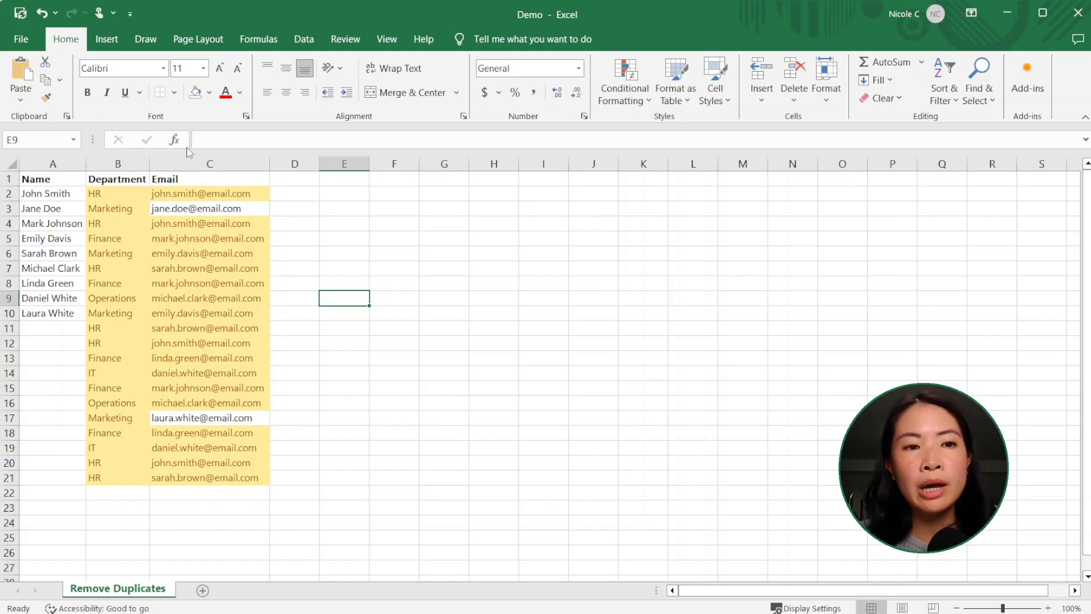
# Step: Remove duplicate entries from the Department and Email columns, comparing both columns and treating the first row as headers
pyautogui.moveTo(116, 160); pyautogui.dragTo(195, 159)
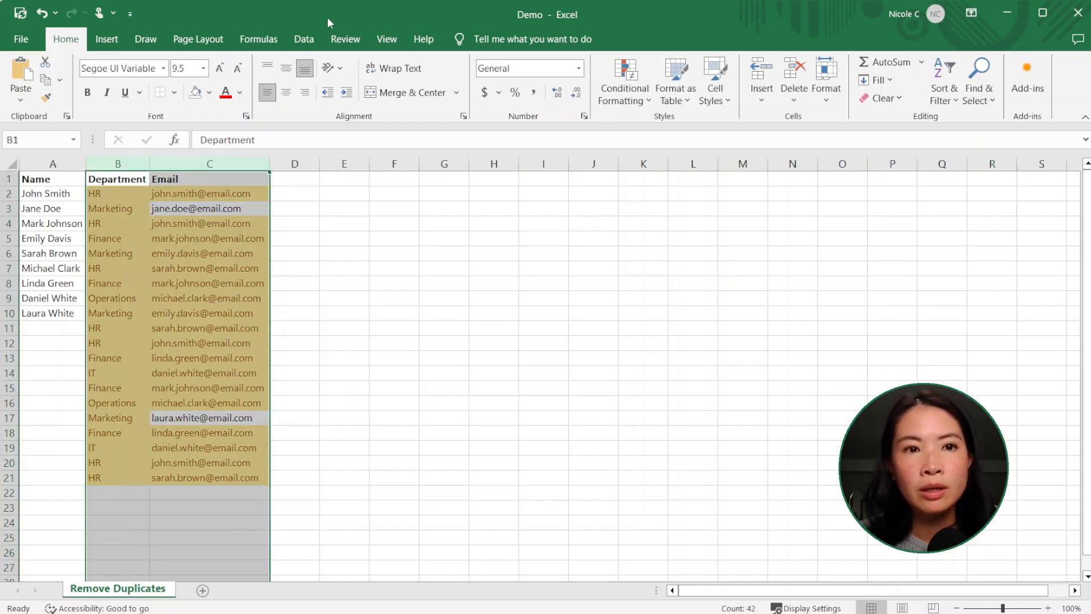
pyautogui.click(304, 39)
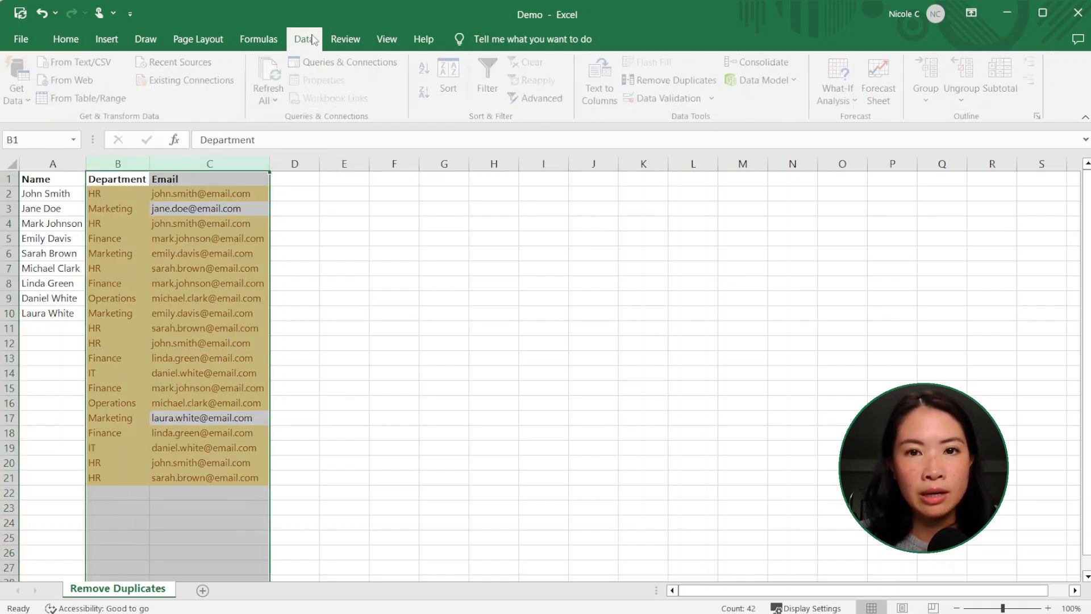
pyautogui.click(692, 81)
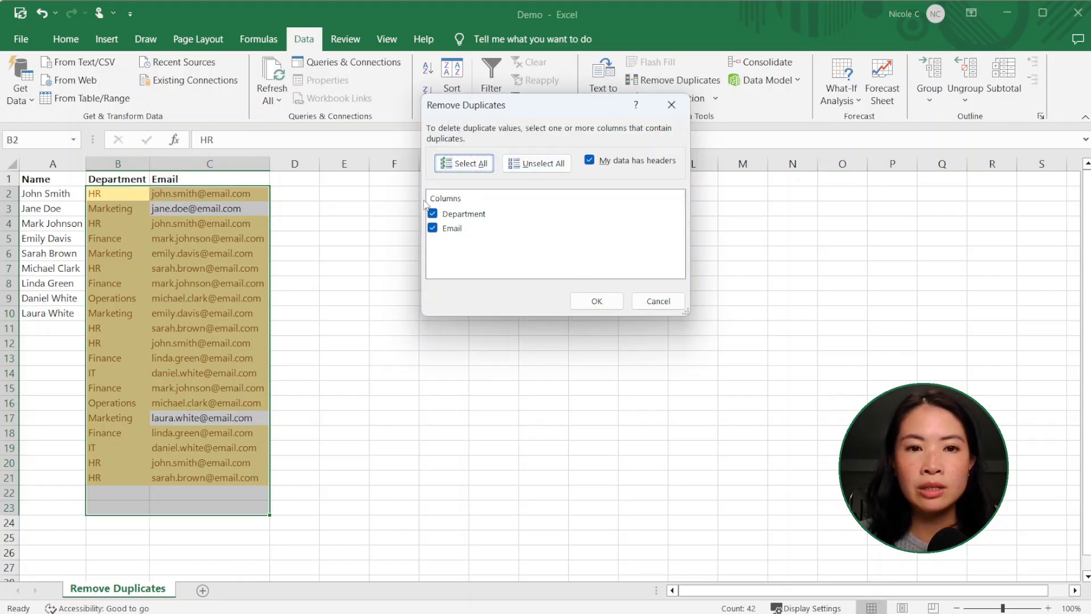
pyautogui.click(596, 300)
pyautogui.press('Return')
pyautogui.click(391, 293)
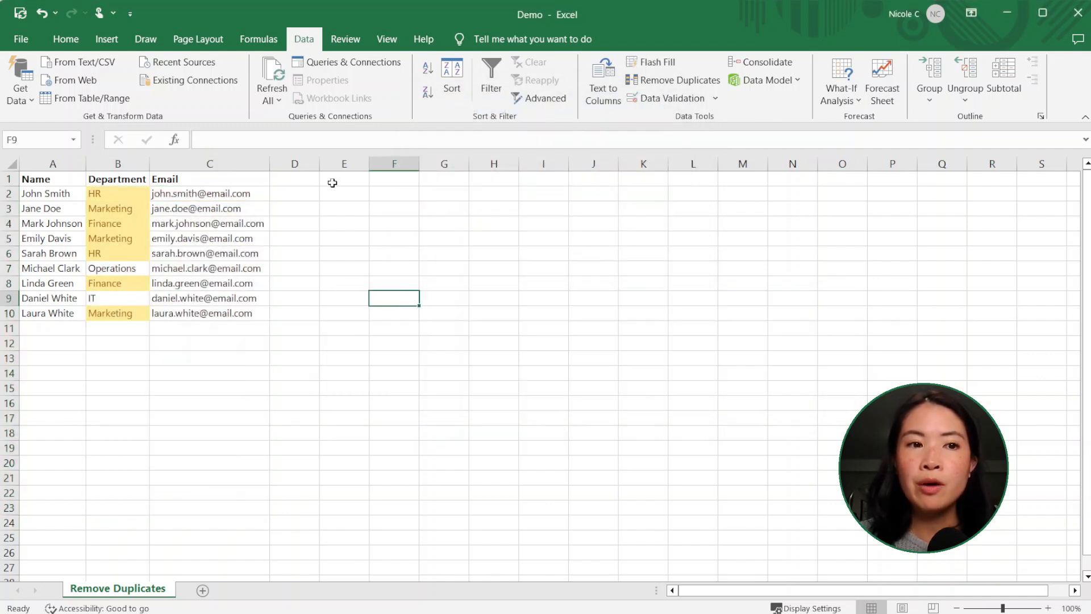